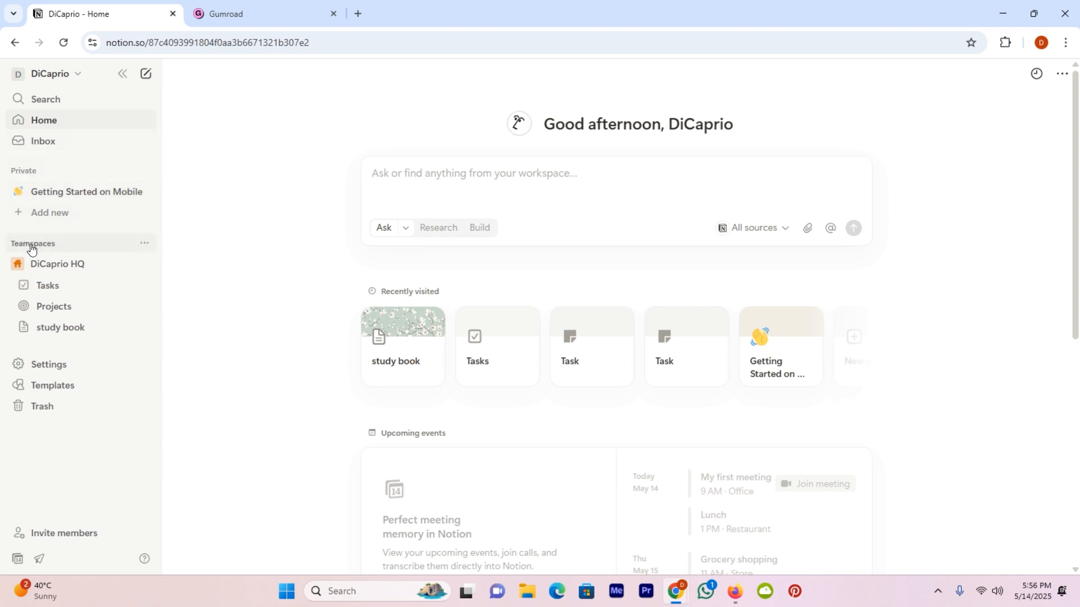
Copy the Notion study book page's share link, then switch to the Gumroad browser tab
left_click(78, 331)
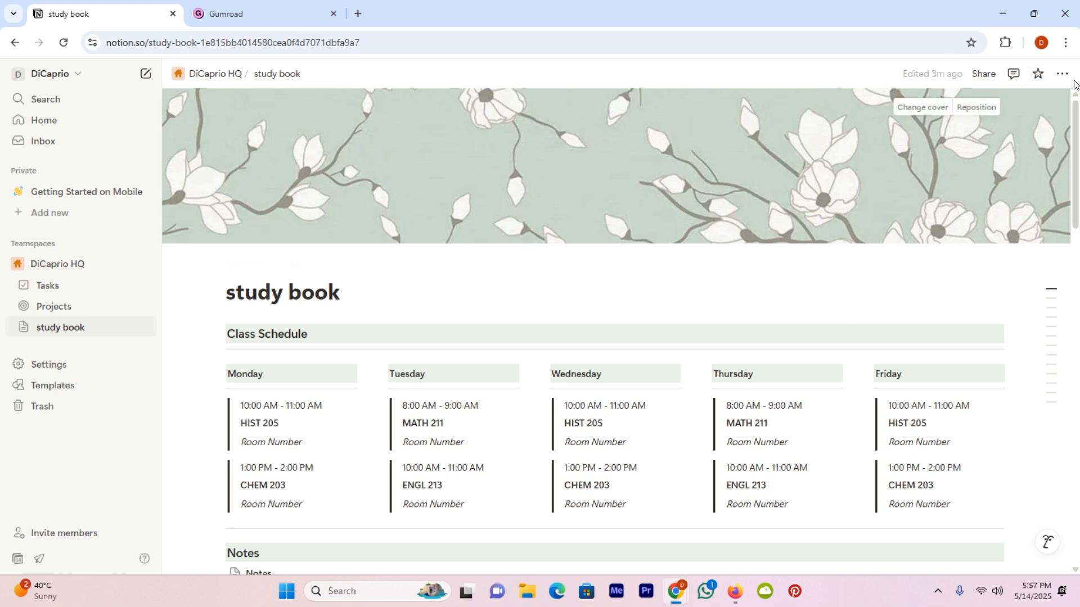
left_click(993, 79)
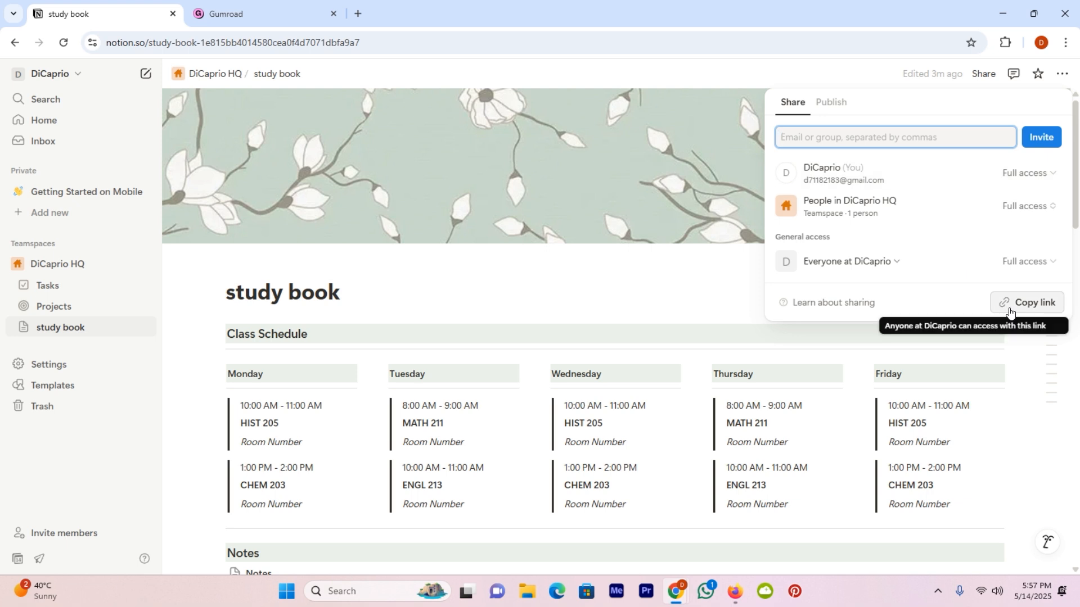
left_click(1011, 313)
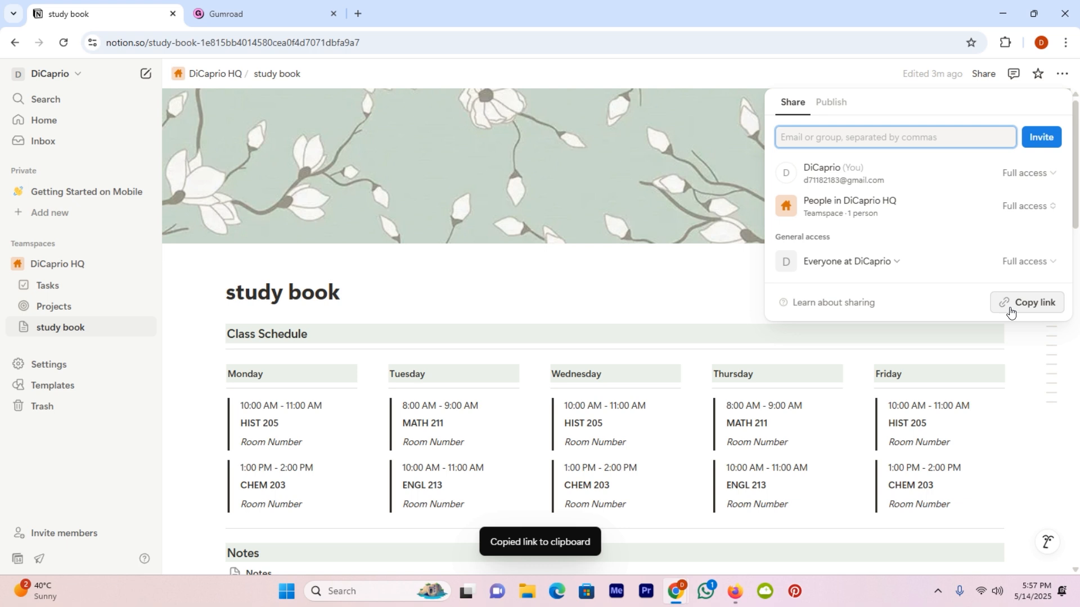
left_click(246, 11)
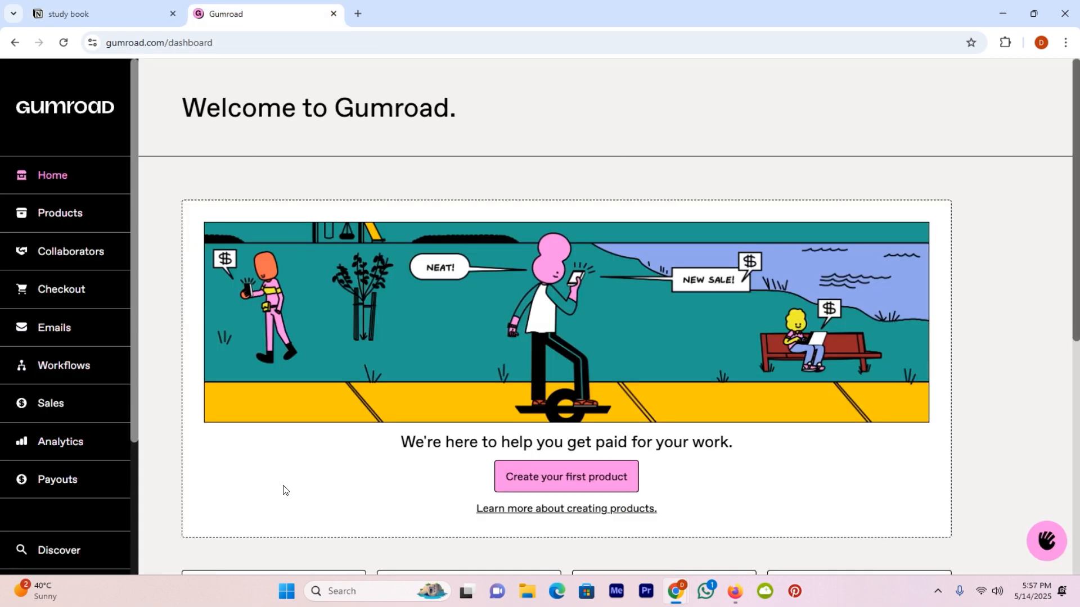
Go to Gumroad's Products page, which lists no products yet
left_click(78, 224)
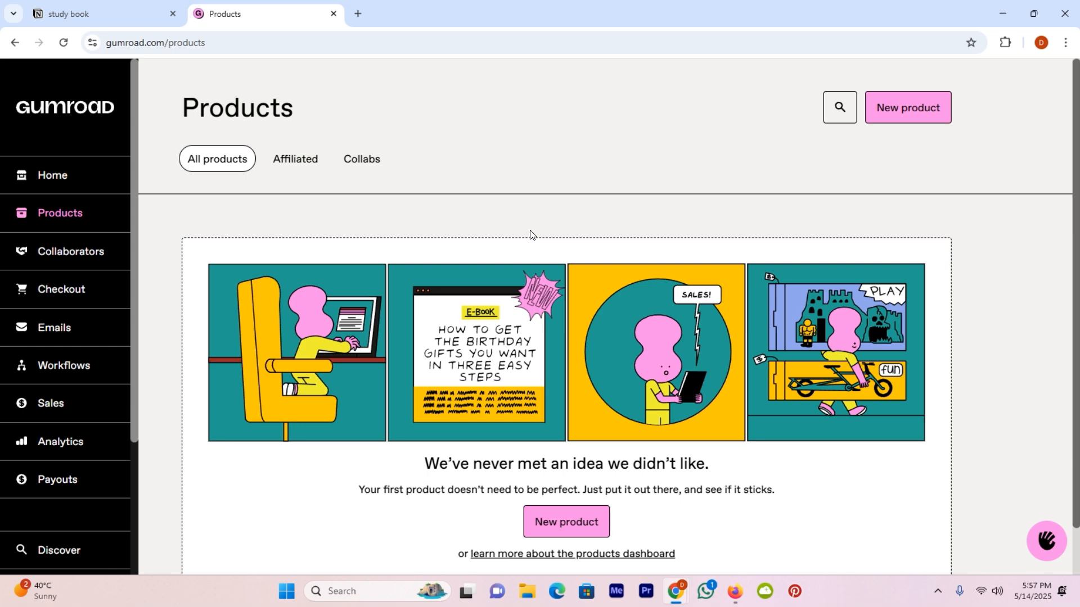
scroll(568, 227, "down", 1)
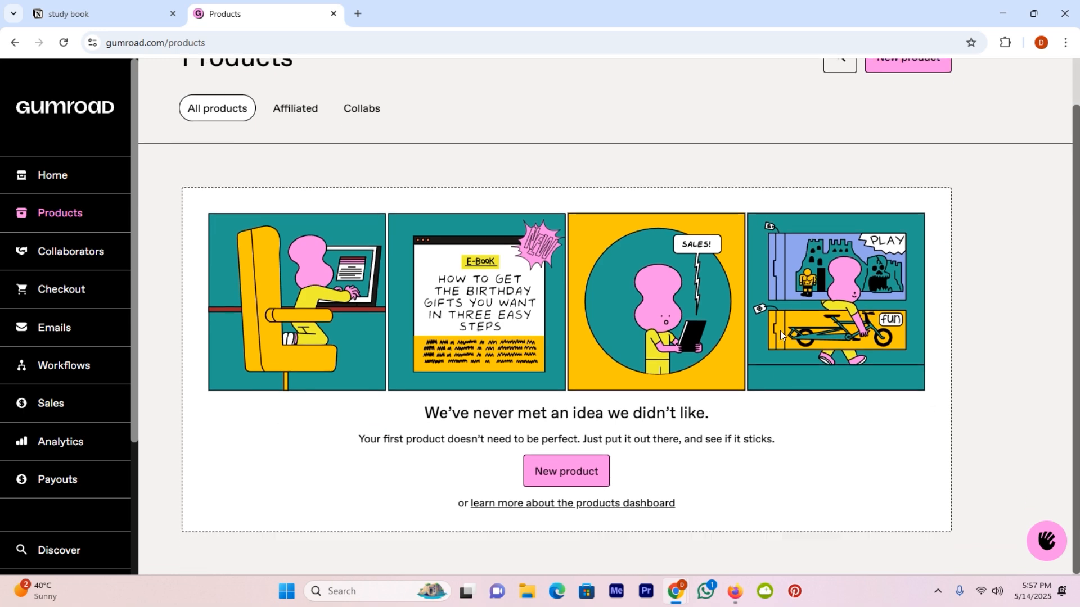
scroll(541, 322, "up", 1)
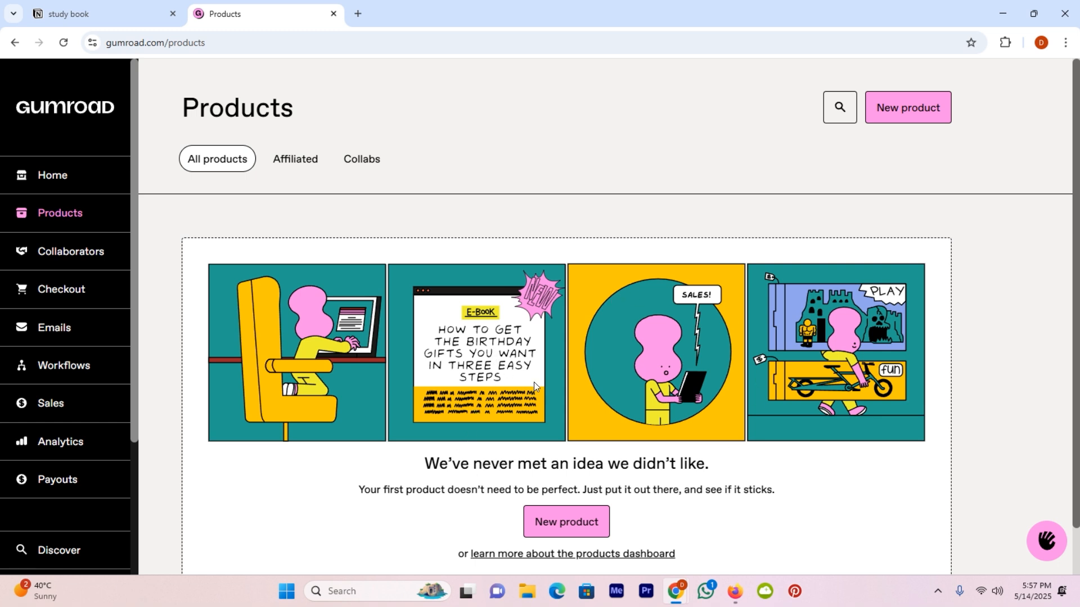
Start a new product named 'Notion Templates' of type Digital product
left_click(934, 114)
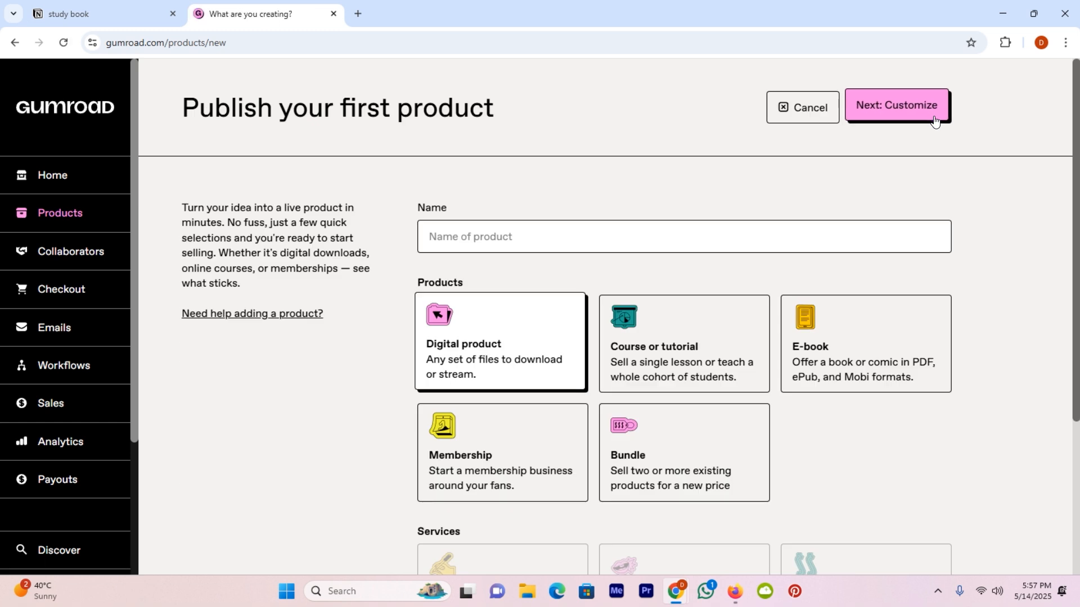
left_click(550, 235)
type("Notion Templates")
scroll(683, 386, "down", 1)
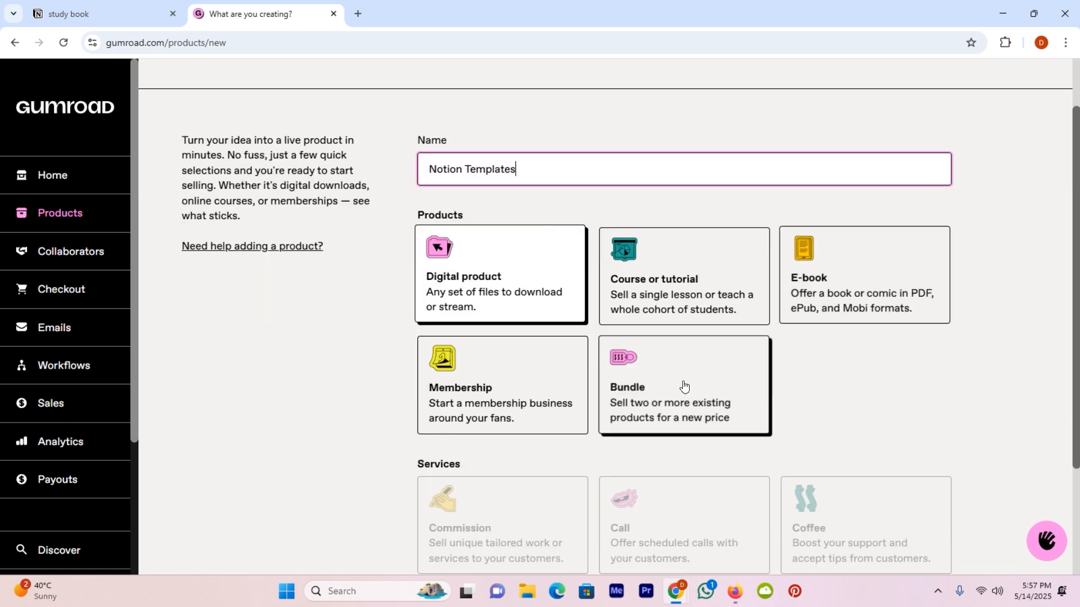
left_click(487, 279)
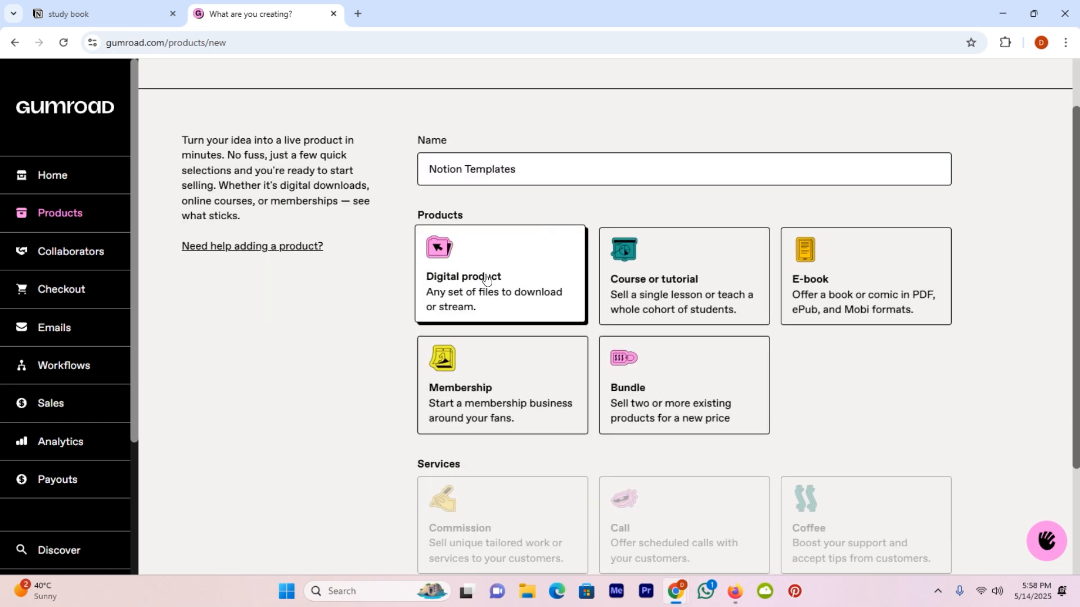
Price it at $50 in US Dollars and continue to the product's edit page
scroll(487, 280, "down", 2)
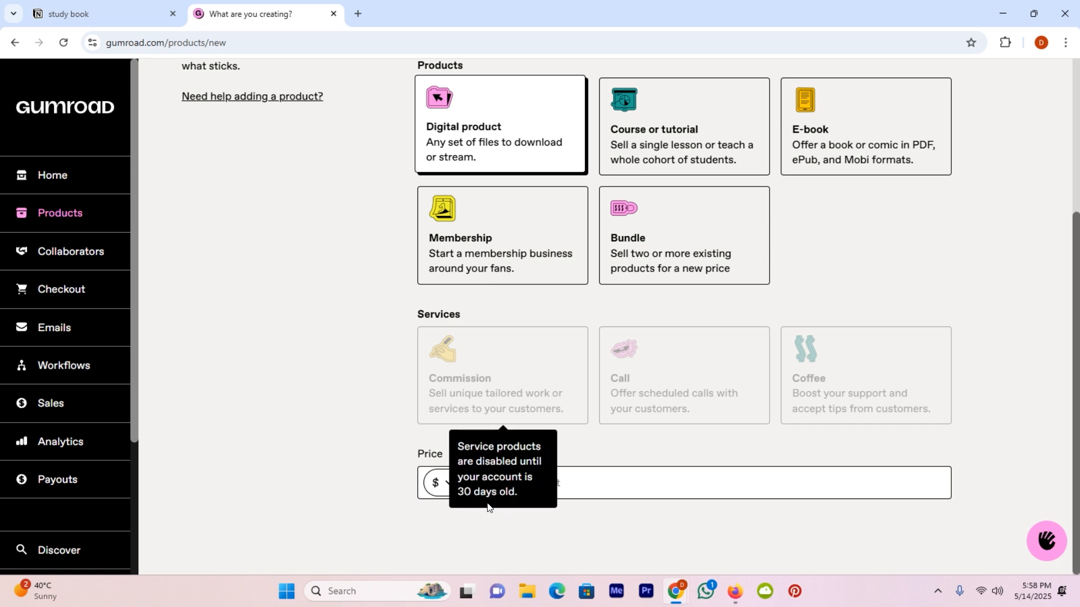
left_click(450, 489)
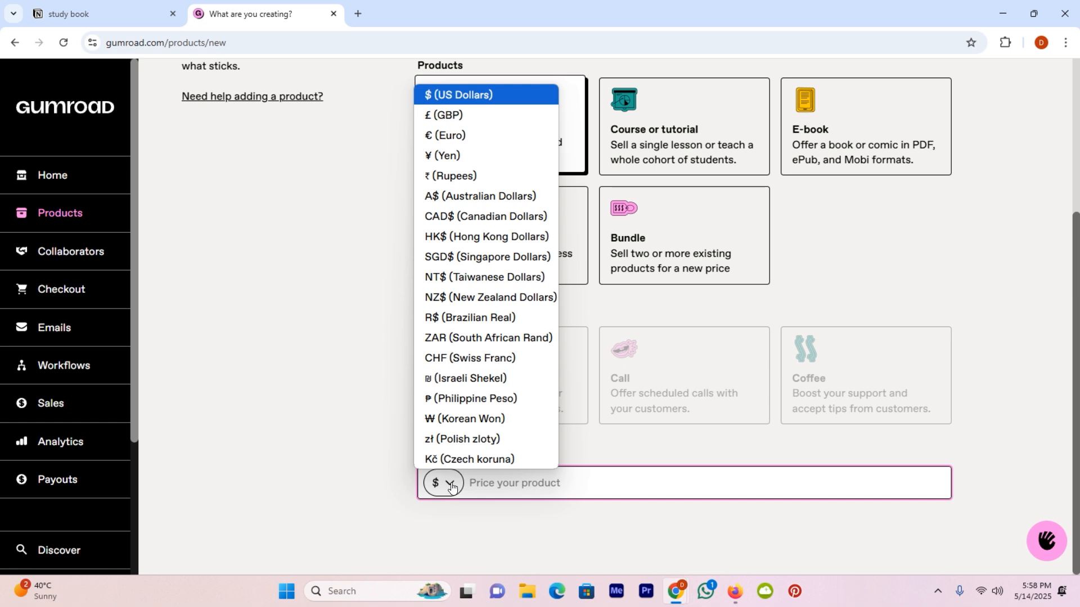
left_click(460, 100)
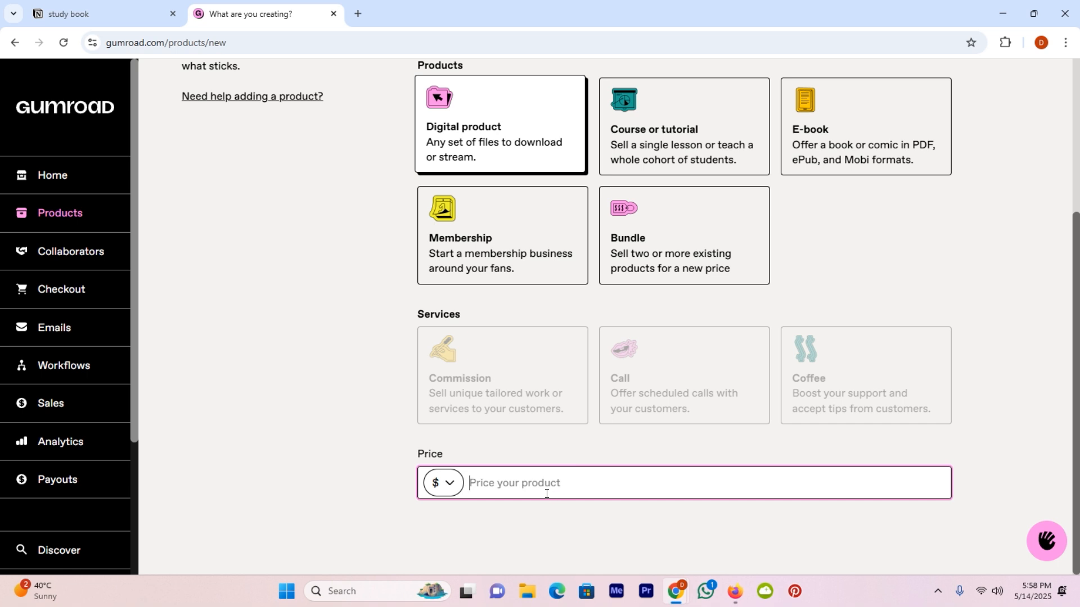
type("50")
mouse_move(886, 400)
scroll(887, 401, "up", 4)
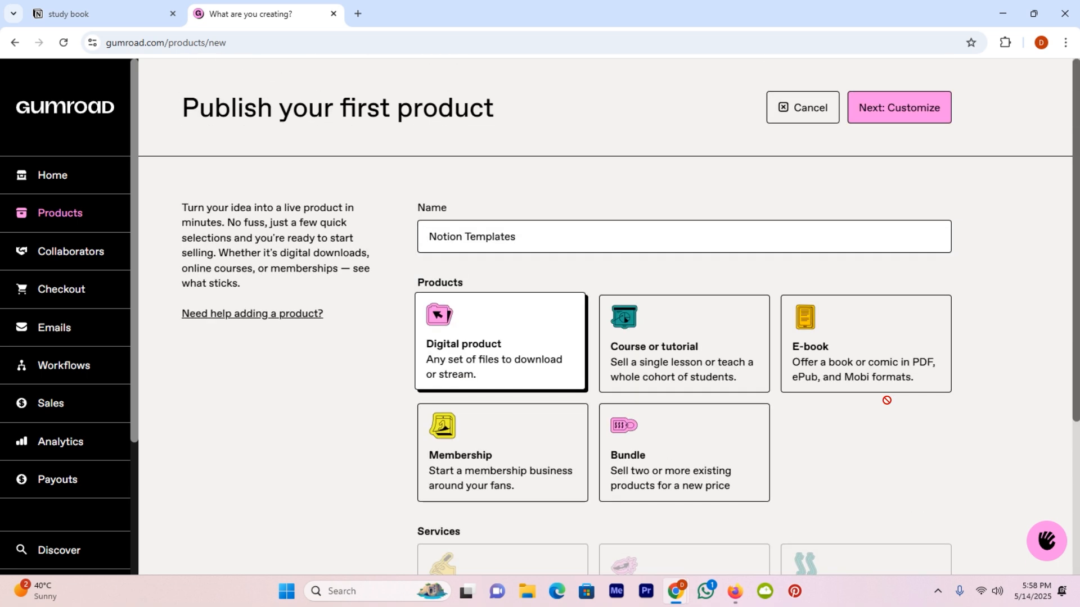
left_click(895, 113)
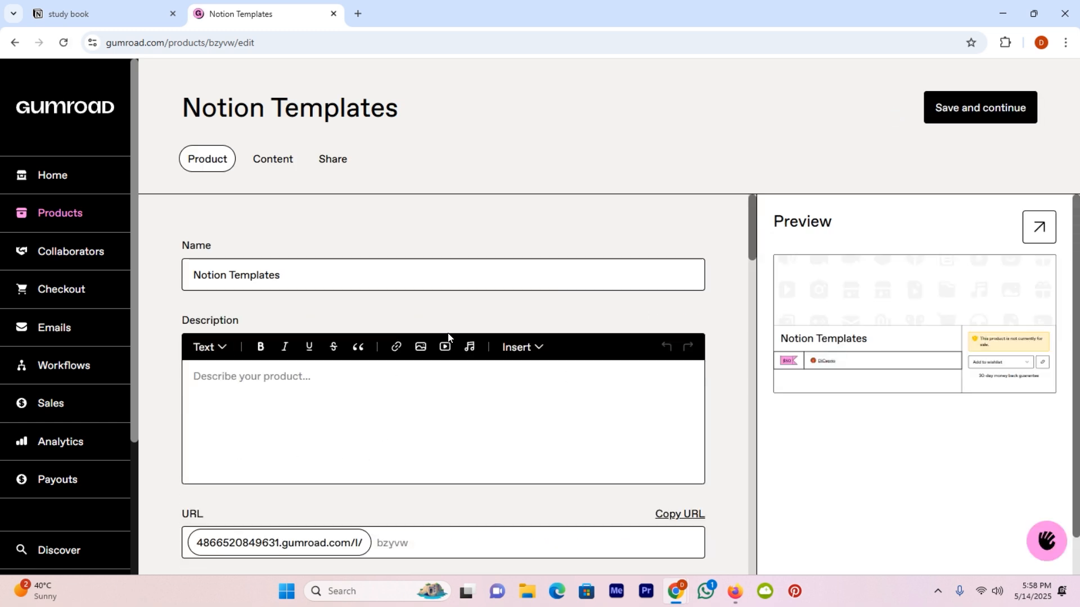
scroll(294, 297, "down", 2)
scroll(282, 311, "up", 1)
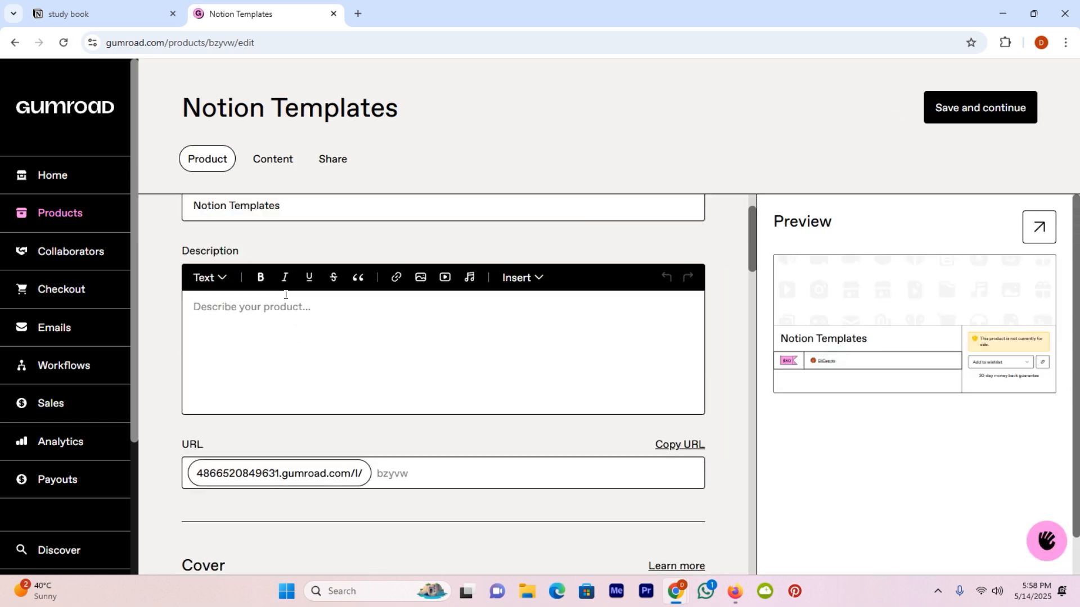
left_click(280, 312)
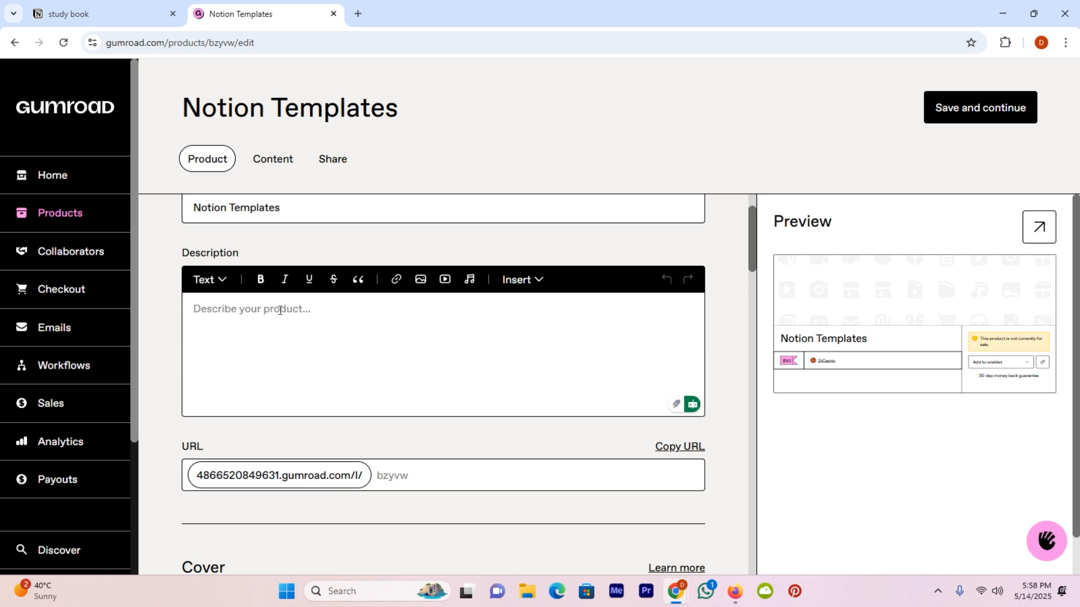
key("ctrl+v")
scroll(591, 309, "down", 2)
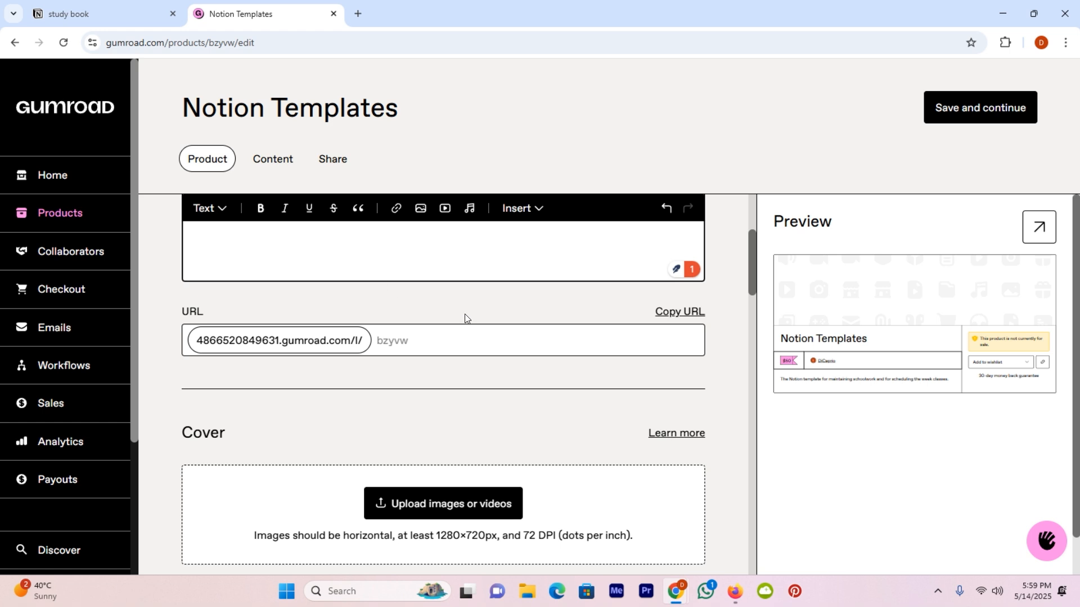
scroll(424, 348, "down", 3)
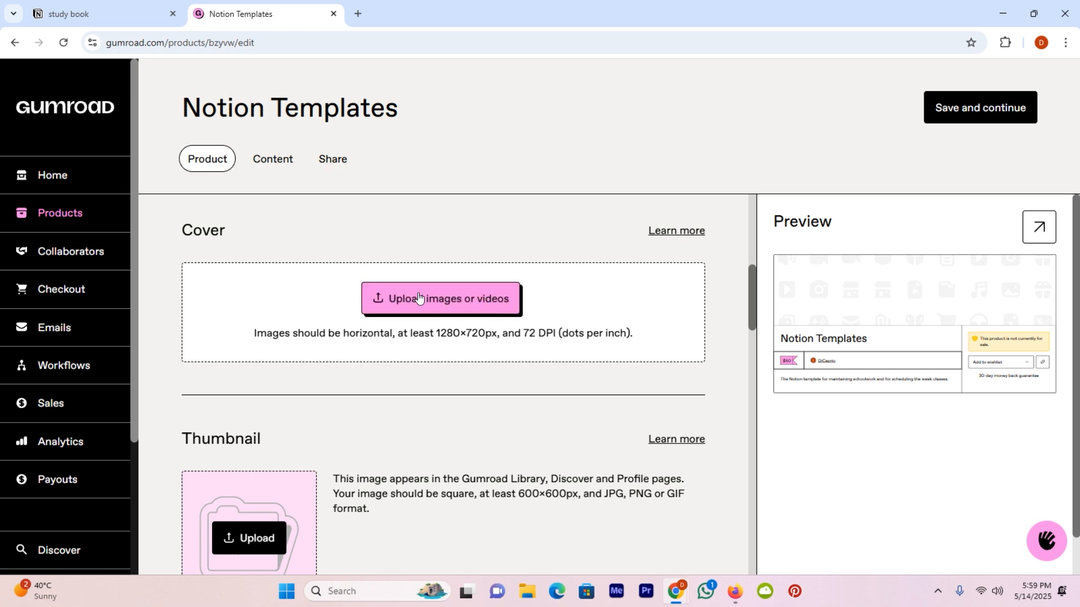
scroll(518, 308, "down", 1)
scroll(519, 308, "down", 3)
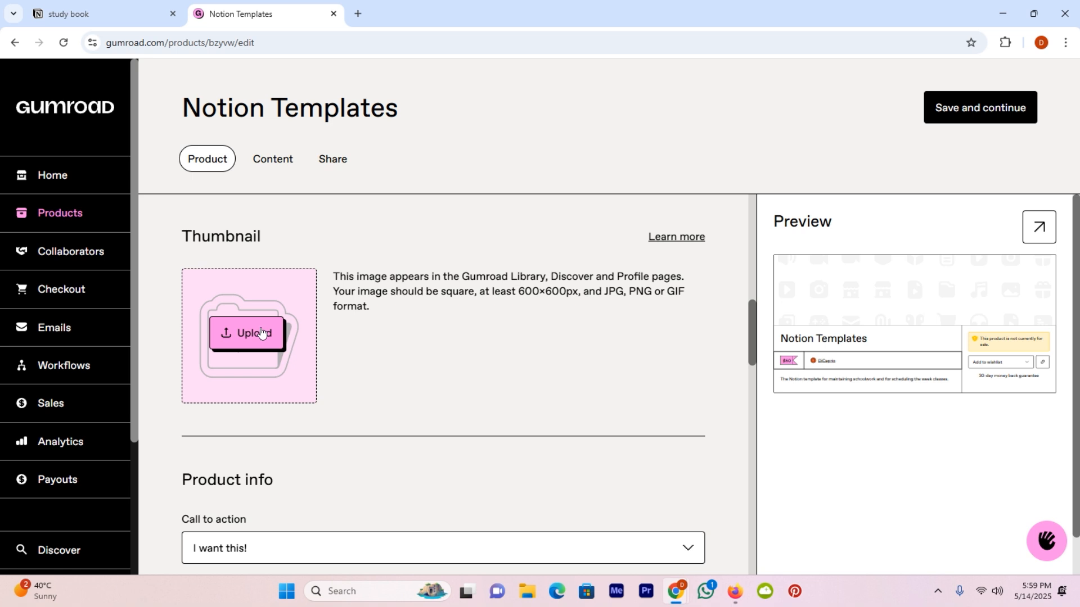
scroll(261, 332, "down", 3)
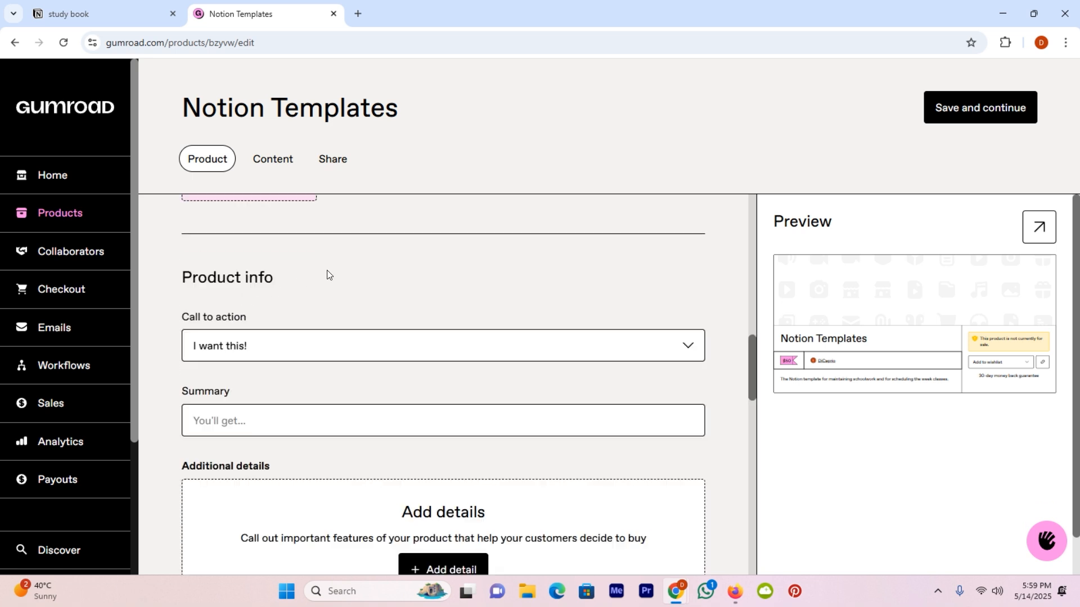
scroll(328, 273, "down", 1)
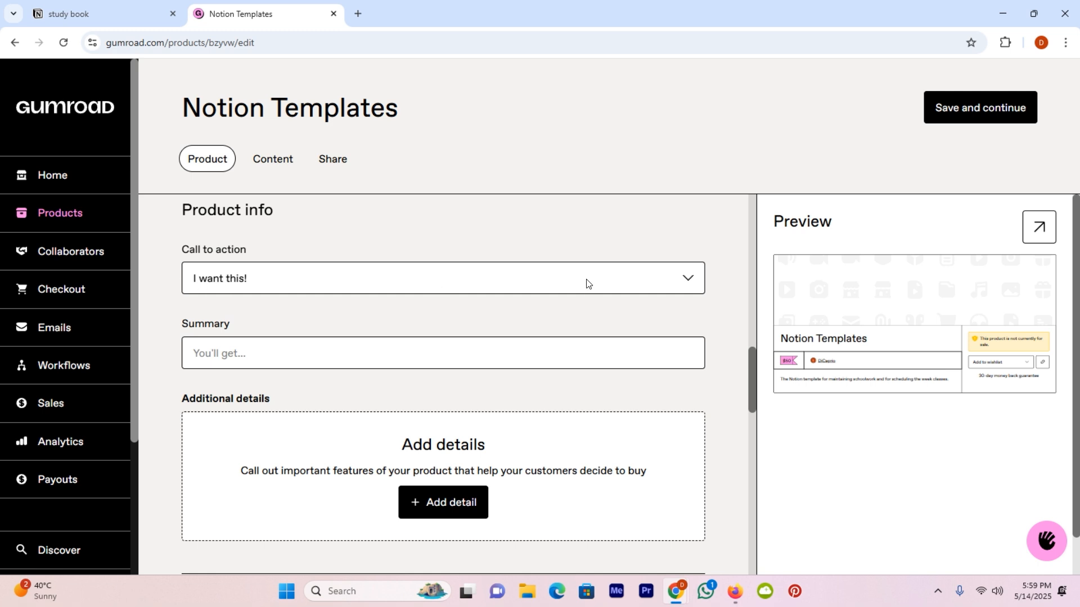
left_click(694, 283)
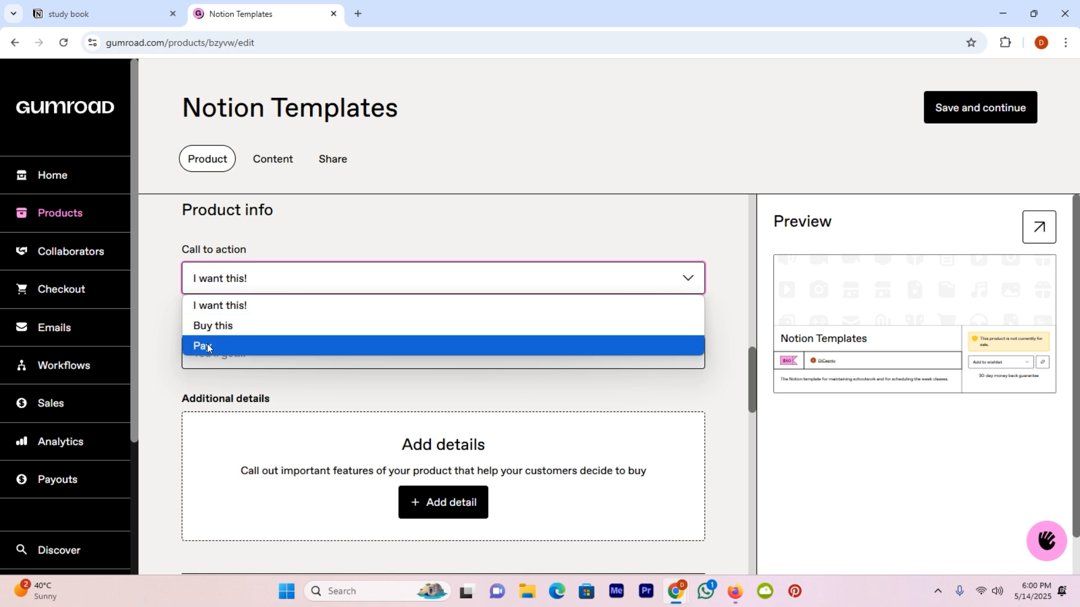
left_click(229, 311)
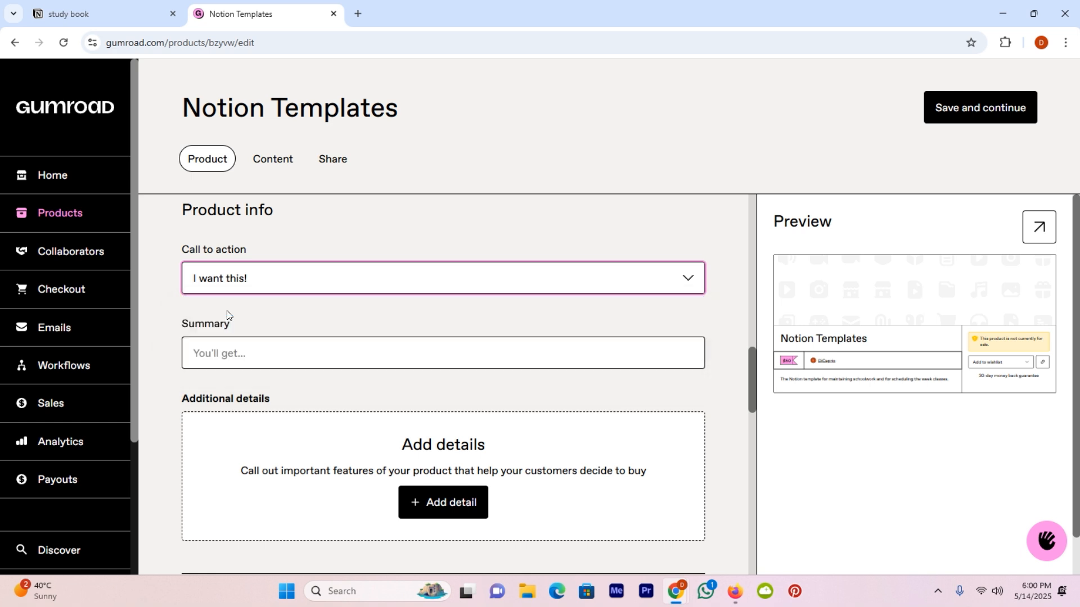
scroll(253, 307, "down", 1)
left_click(216, 288)
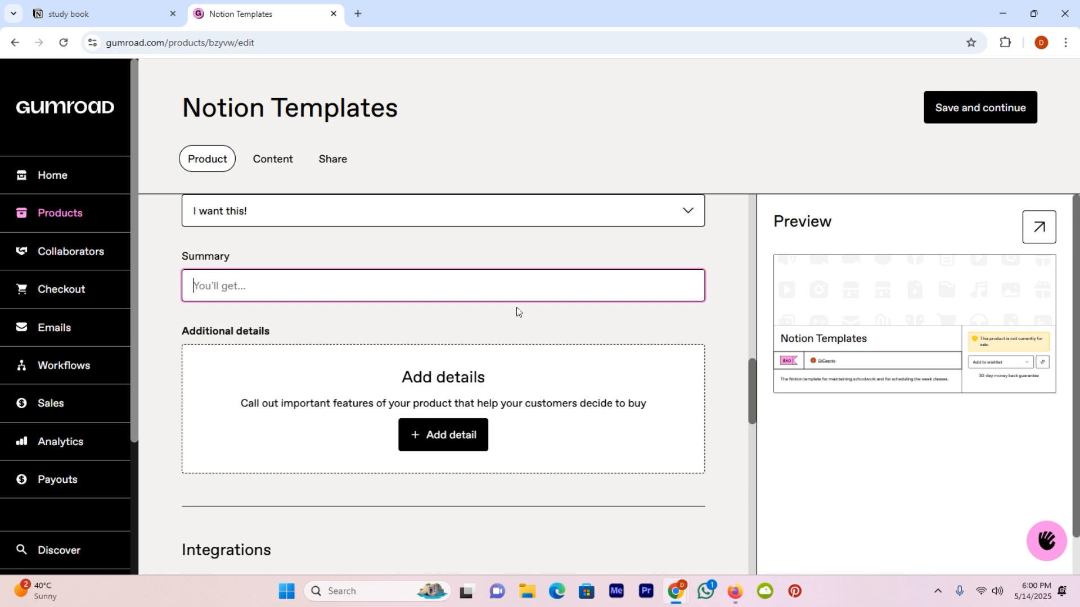
scroll(516, 311, "down", 1)
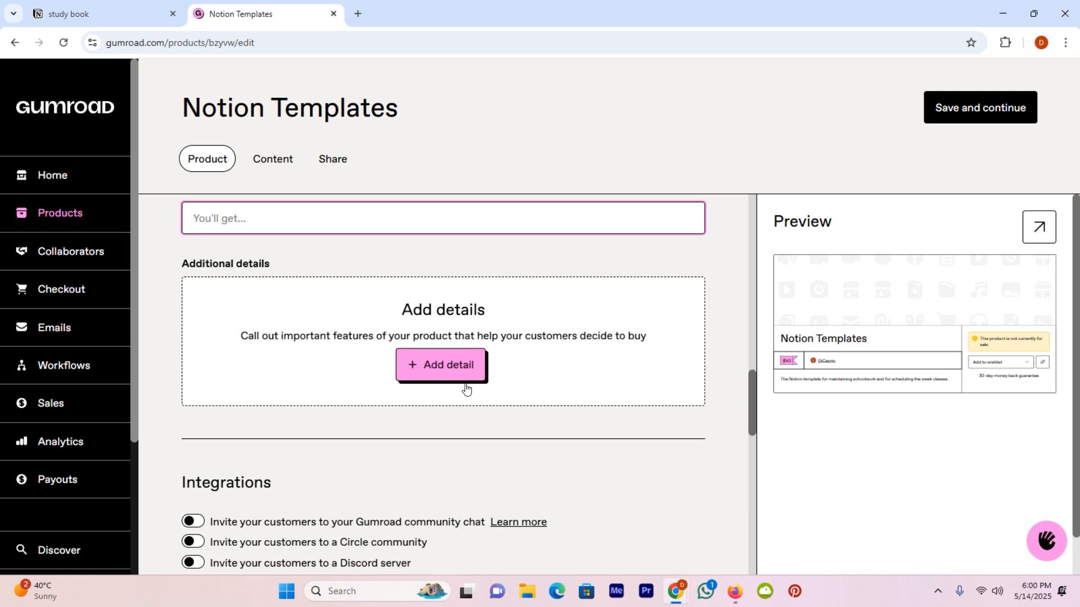
scroll(532, 366, "down", 2)
scroll(406, 333, "down", 5)
scroll(518, 390, "down", 3)
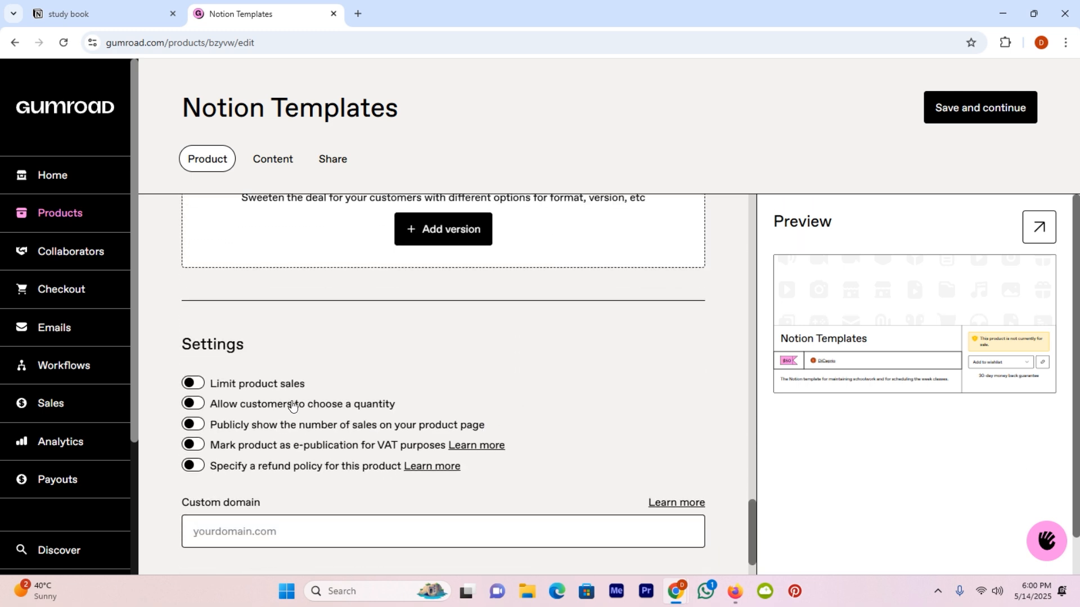
scroll(332, 415, "down", 1)
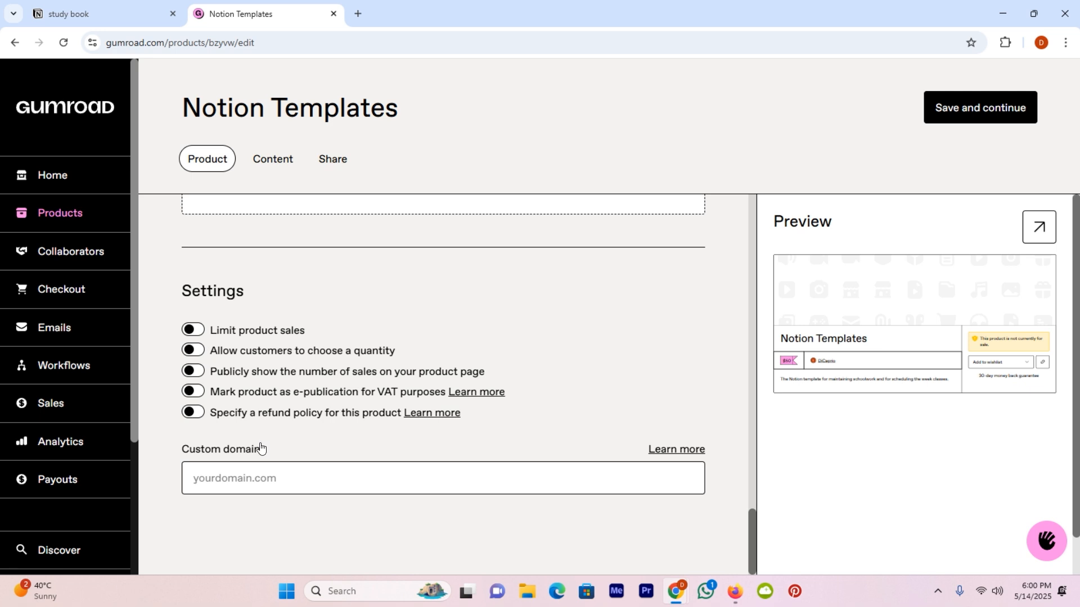
left_click(237, 489)
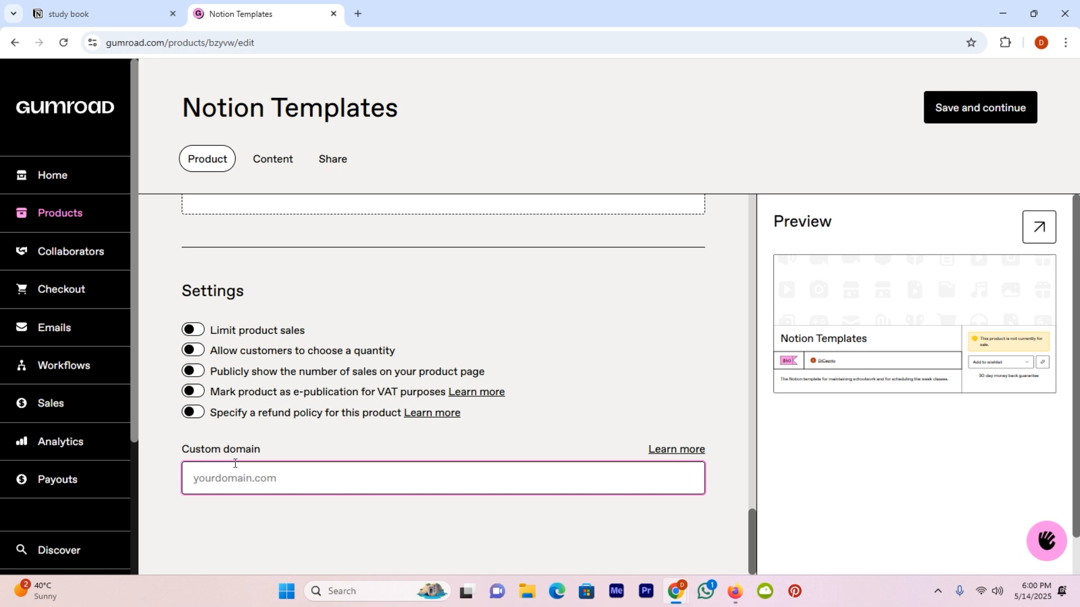
Save the product details, paste the Notion study-book link as content, and publish
left_click(998, 108)
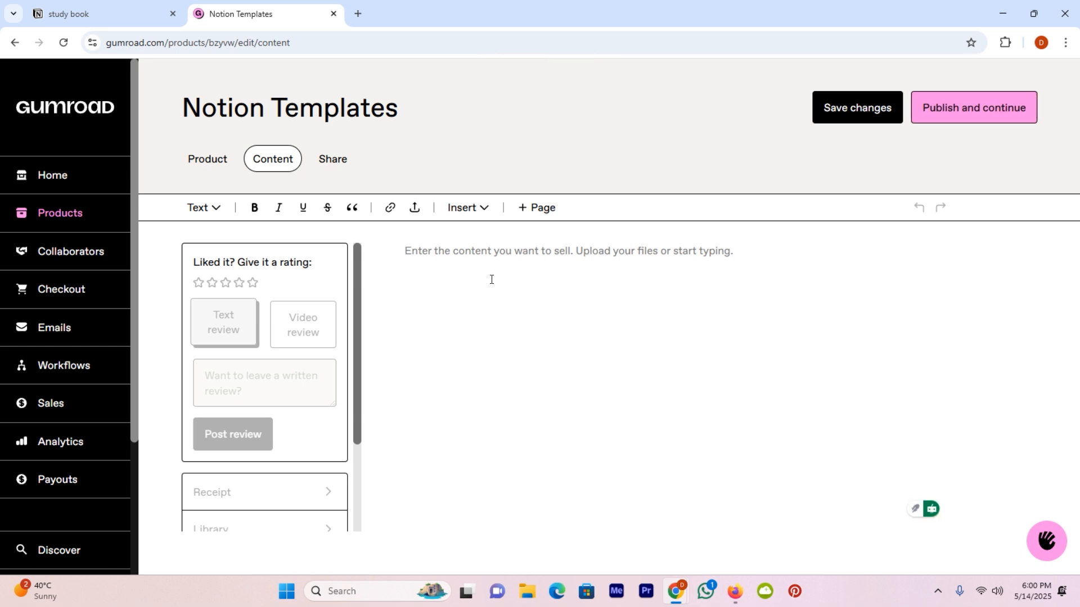
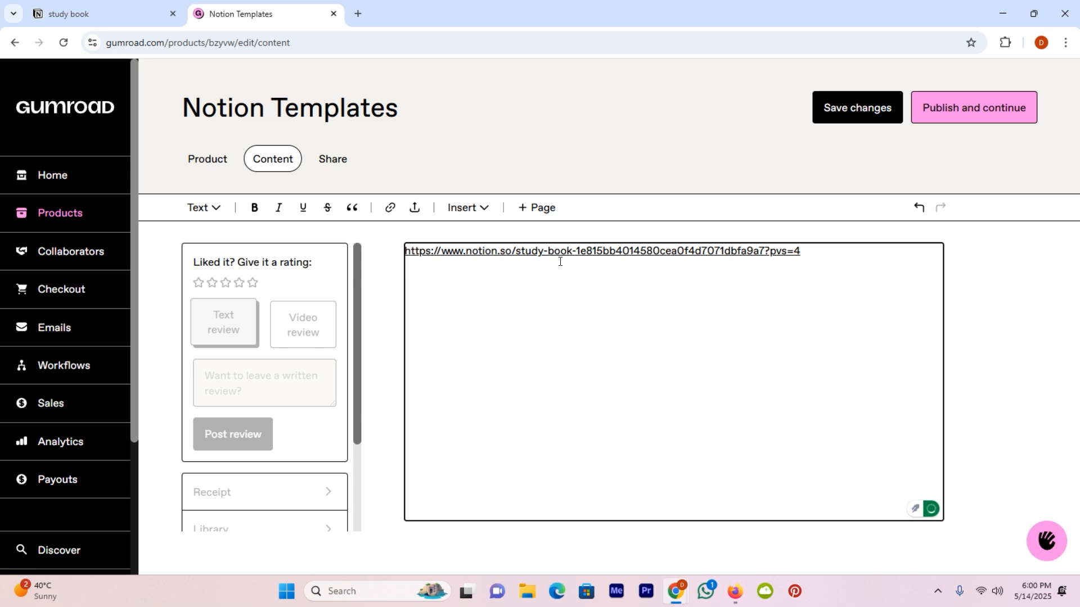
scroll(217, 482, "down", 3)
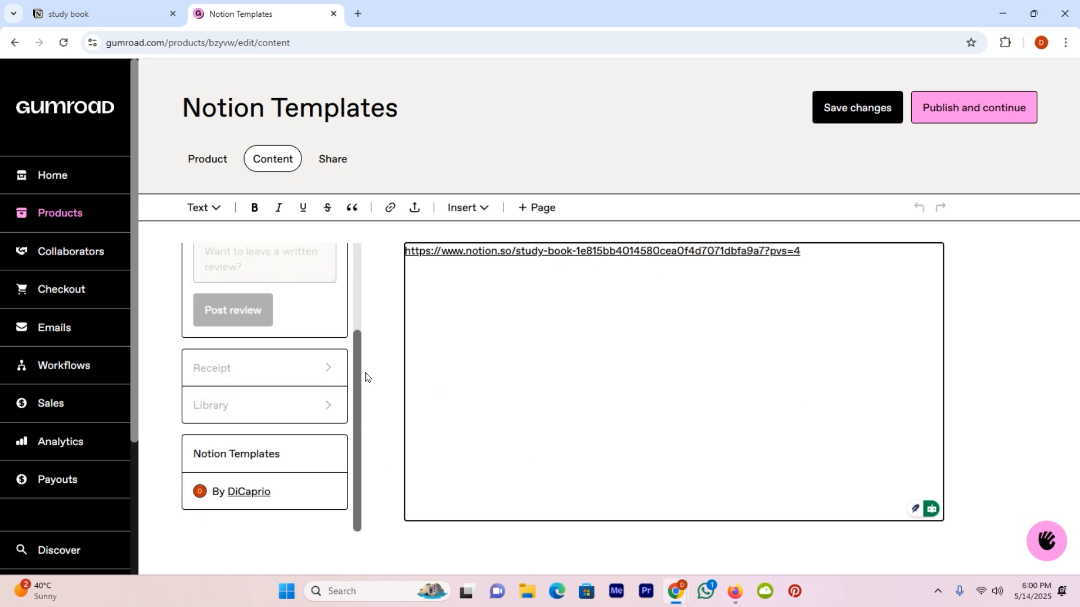
left_click(951, 111)
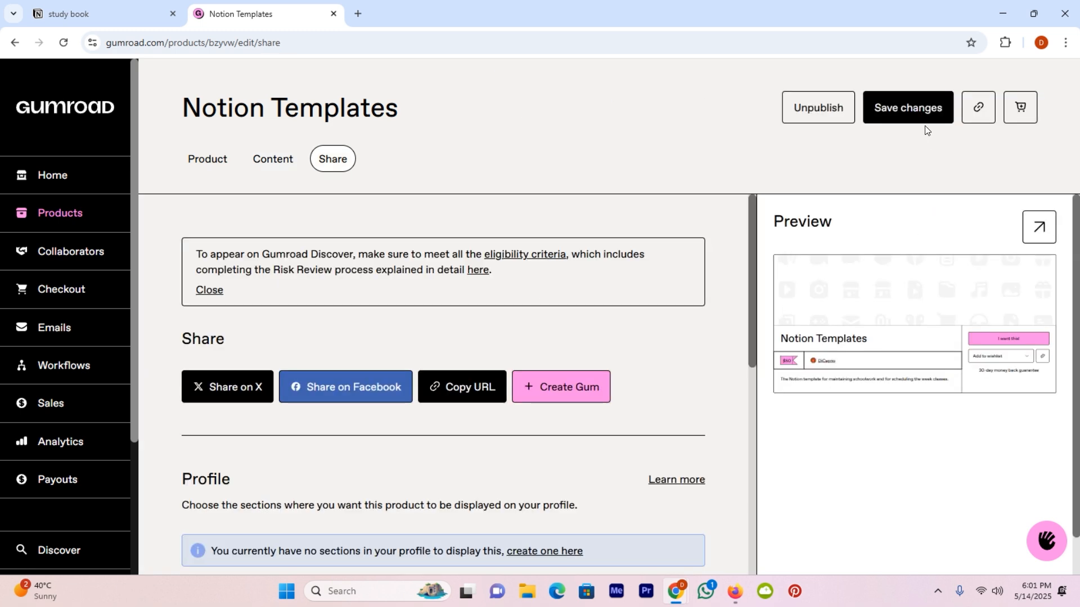
Save the published Notion Templates product and go back to the Products list
left_click(914, 113)
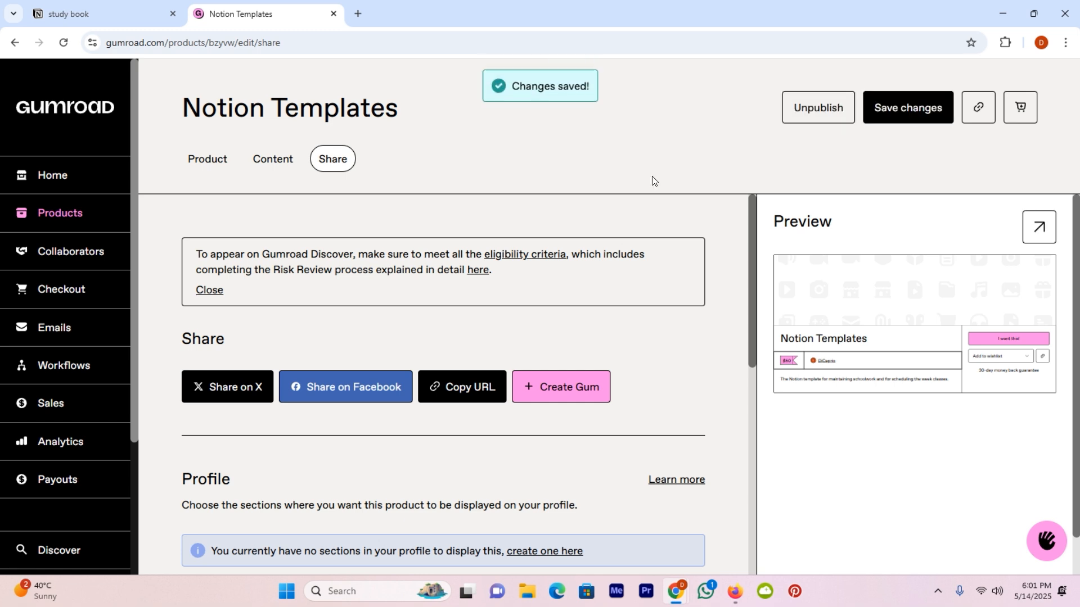
left_click(62, 215)
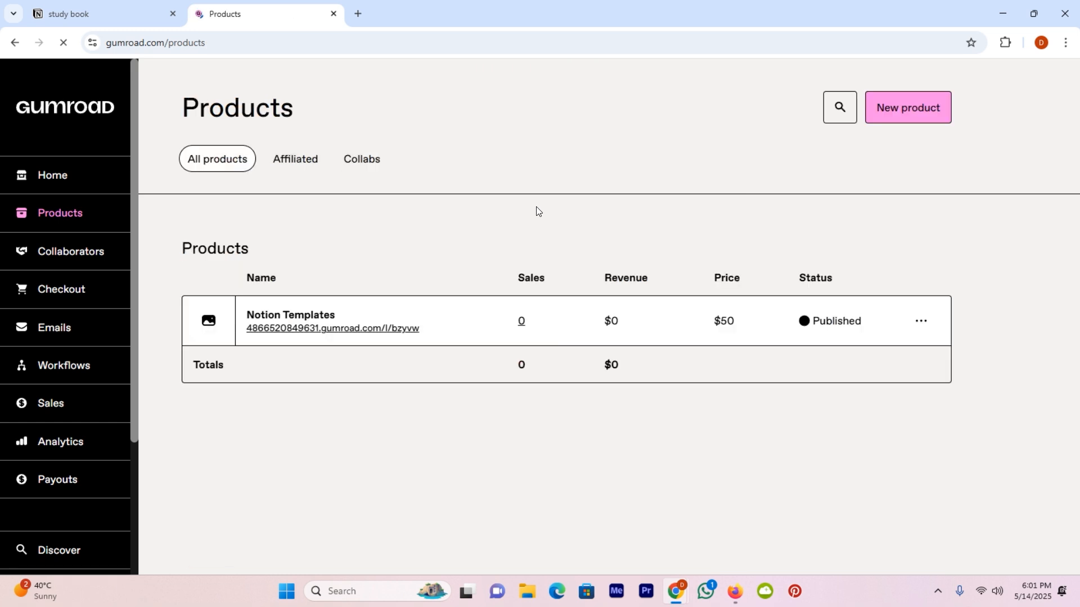